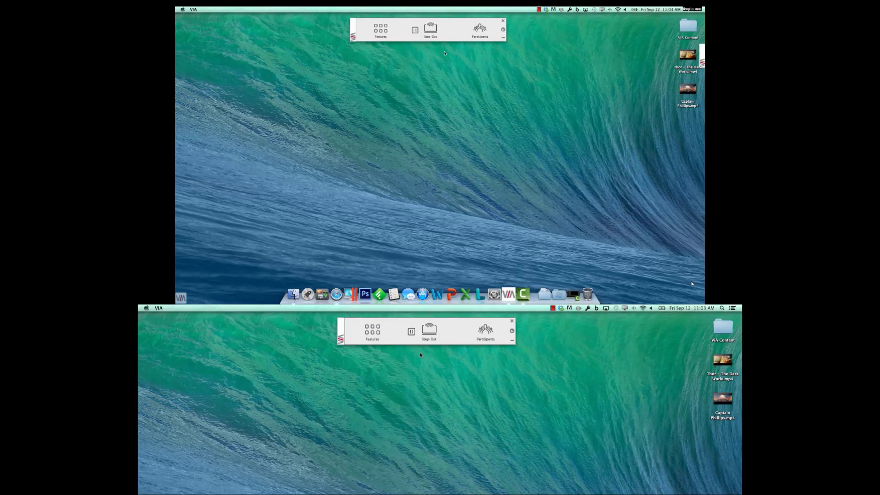
Step the Mac out and step the Windows PC in to the VIA main display.
left_click(428, 339)
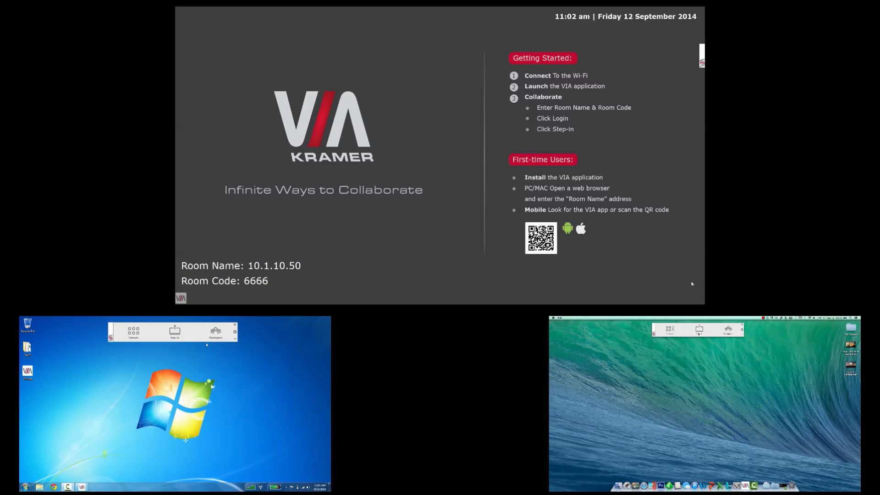
left_click(175, 332)
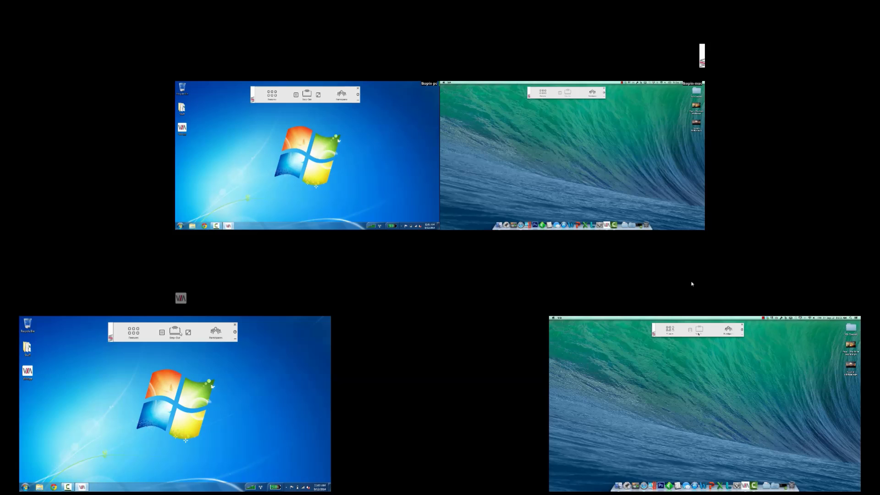
Step the Mac back in so it tiles alongside the Windows PC screen.
left_click(699, 331)
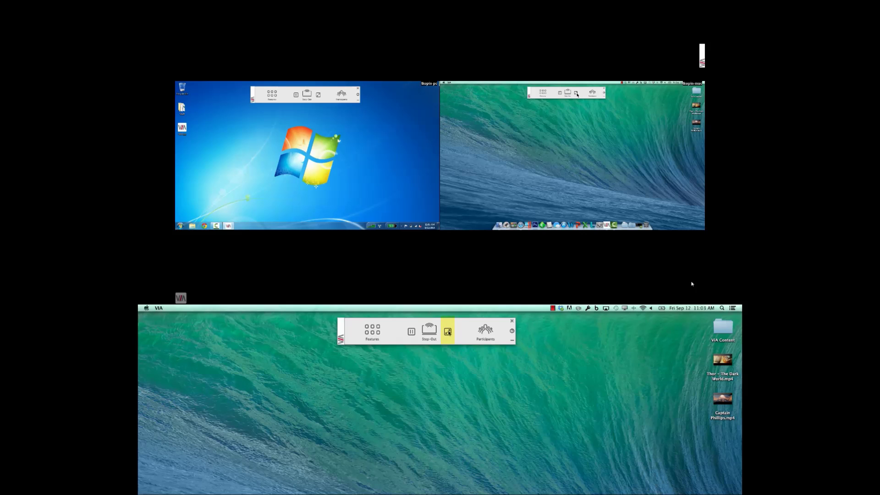
Maximize the Mac screen to fill the display, then pause the Mac share.
left_click(448, 332)
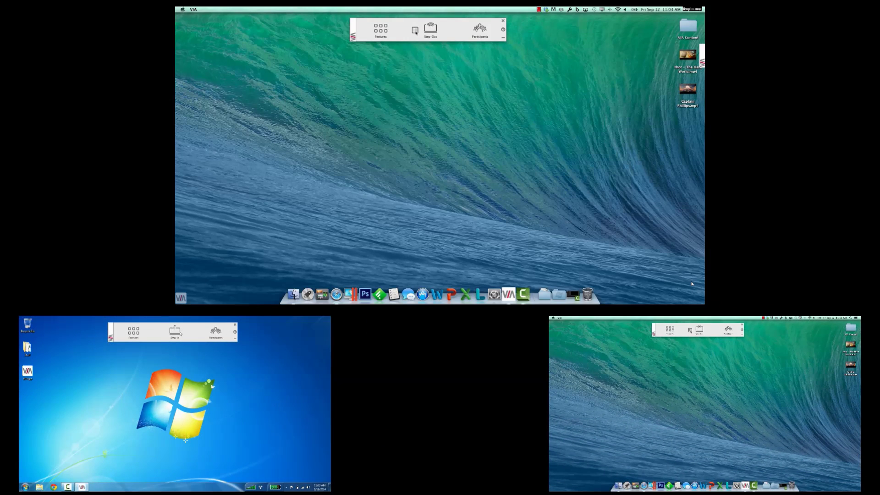
left_click(416, 32)
Launch Word on the Mac, create a blank document, and step the Mac out.
left_click(703, 484)
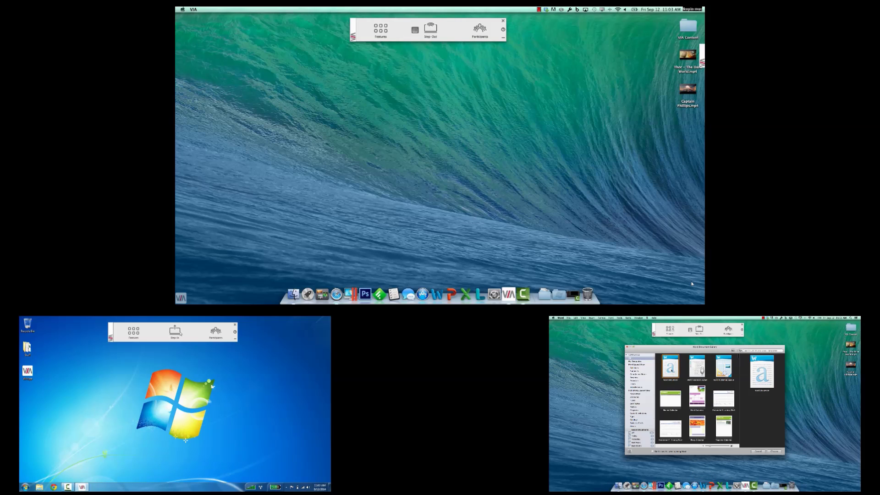
double_click(672, 371)
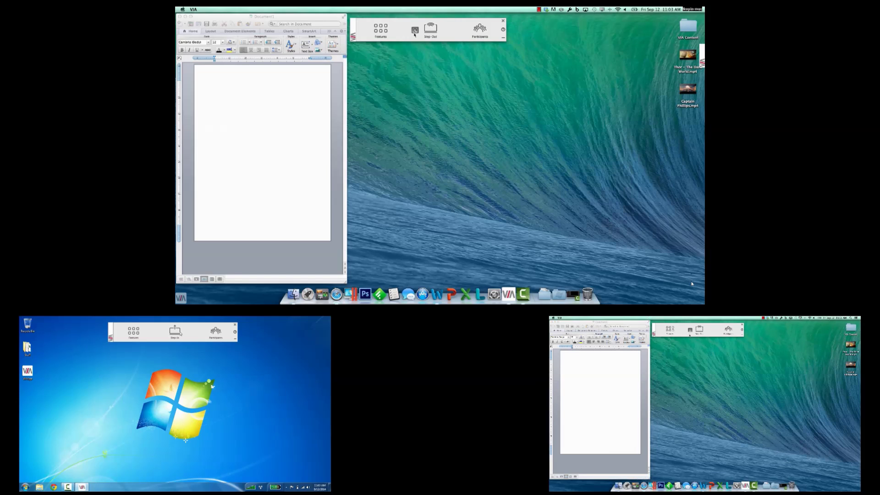
left_click(700, 331)
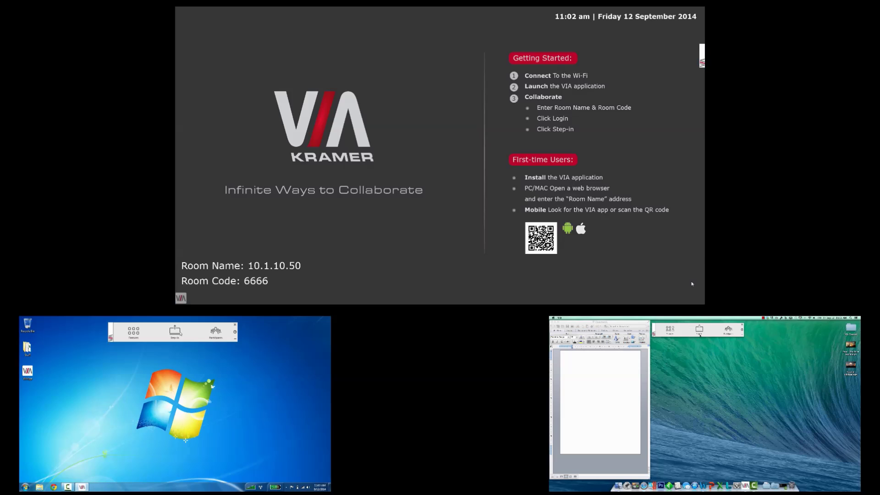